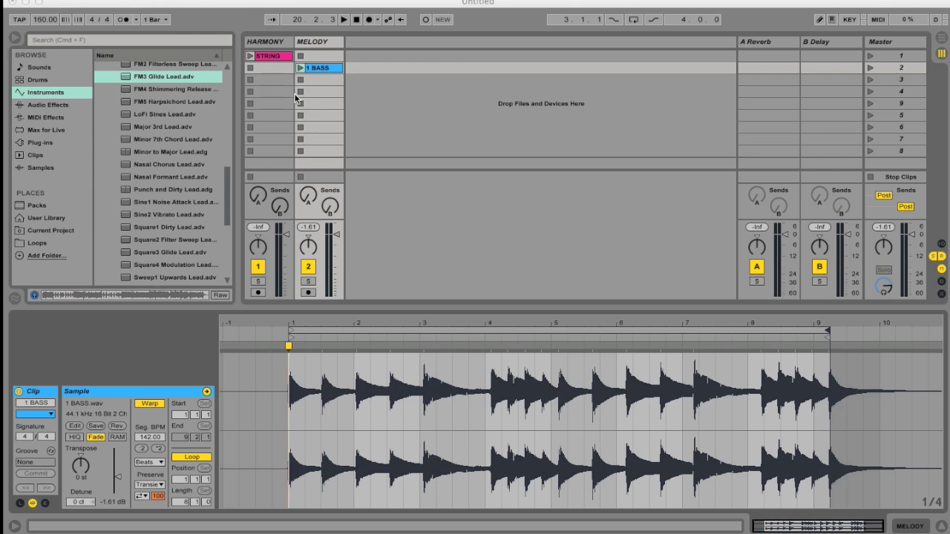
Audition the STRING clip on the HARMONY track, then bring up its clip context menu
left_click(266, 40)
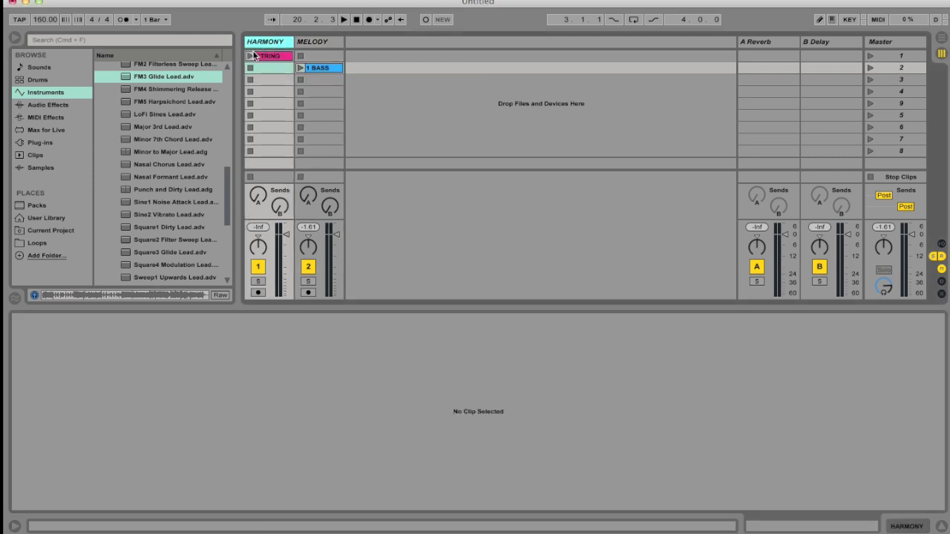
left_click(267, 58)
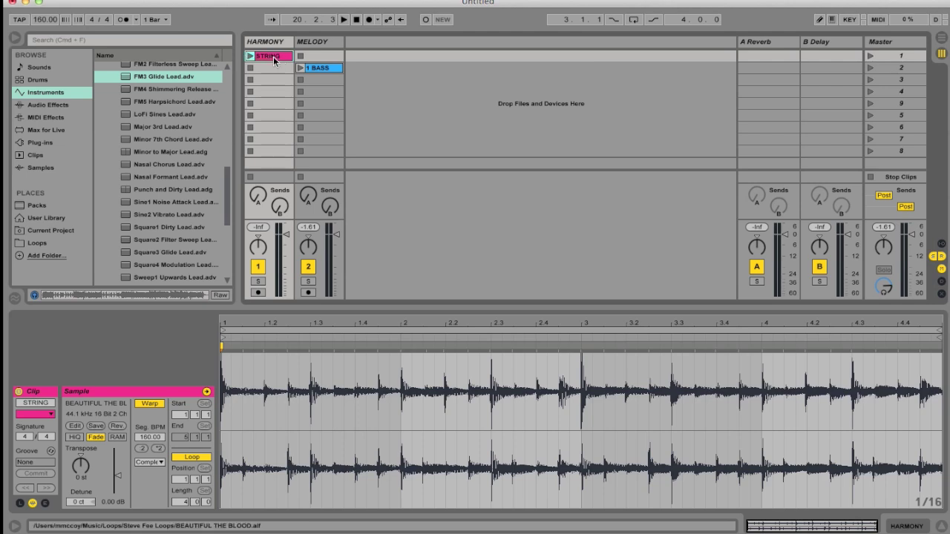
left_click(250, 58)
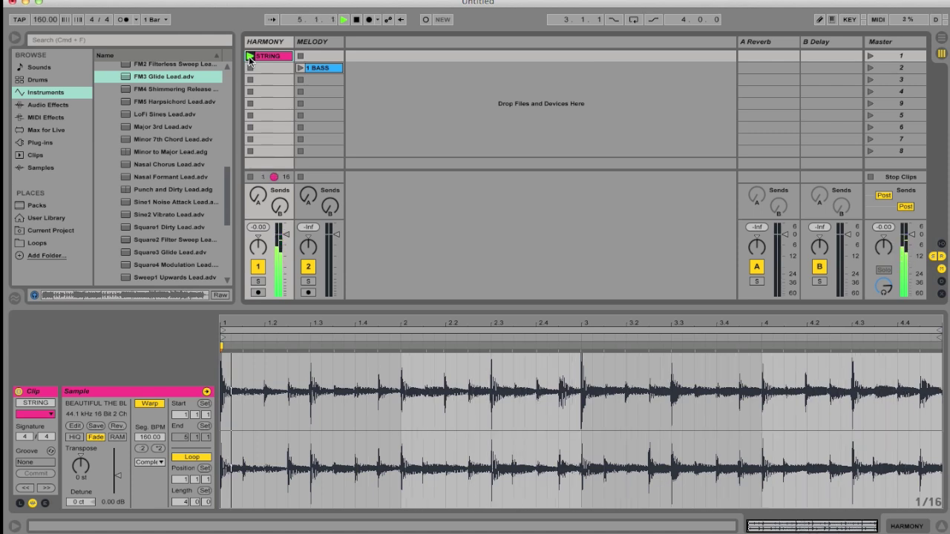
left_click(250, 67)
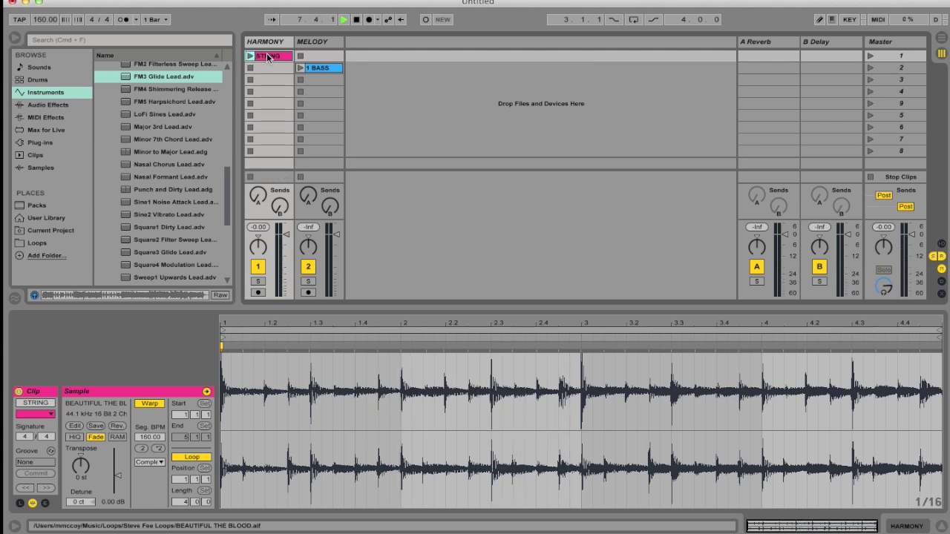
right_click(269, 58)
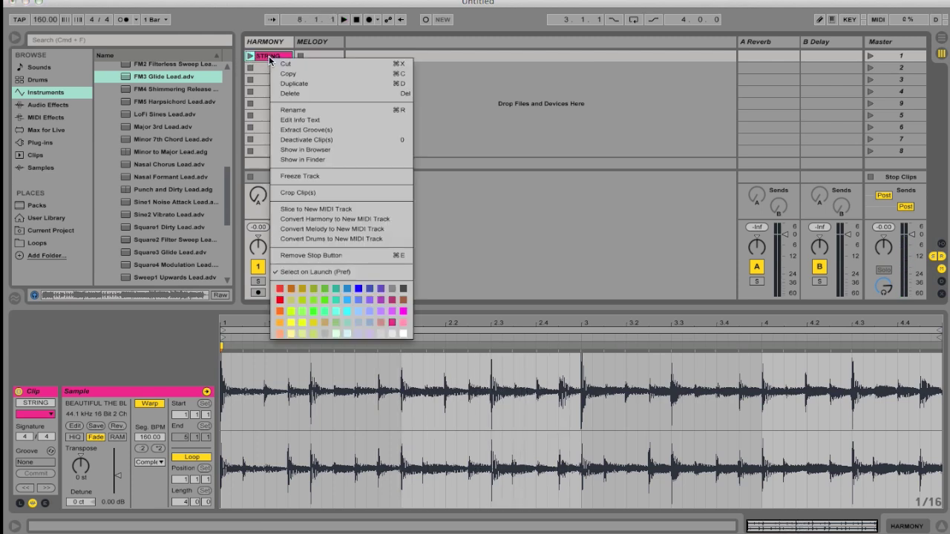
Choose Convert Harmony to New MIDI Track for the STRING audio clip
left_click(354, 222)
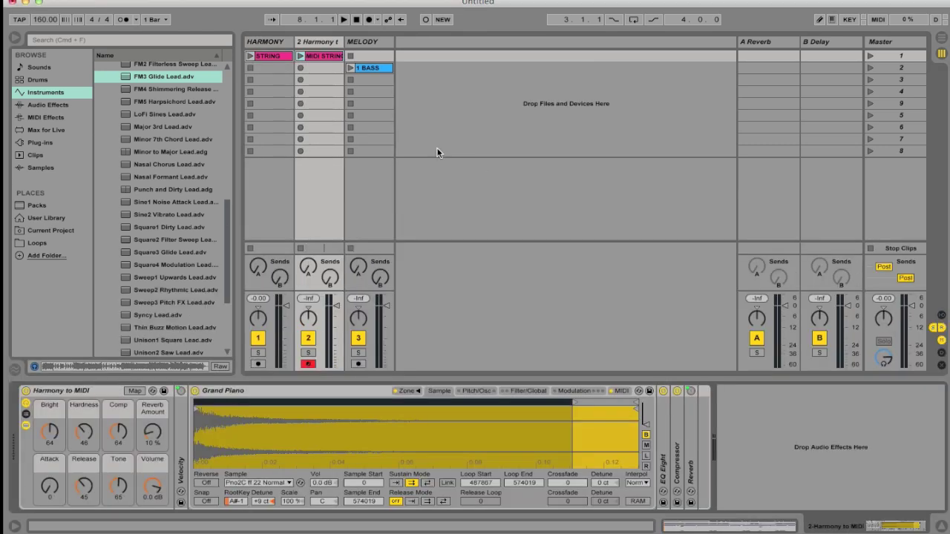
Show the MIDI STRING notes folded to used pitches (C1–C#5), then play the clip
left_click(319, 42)
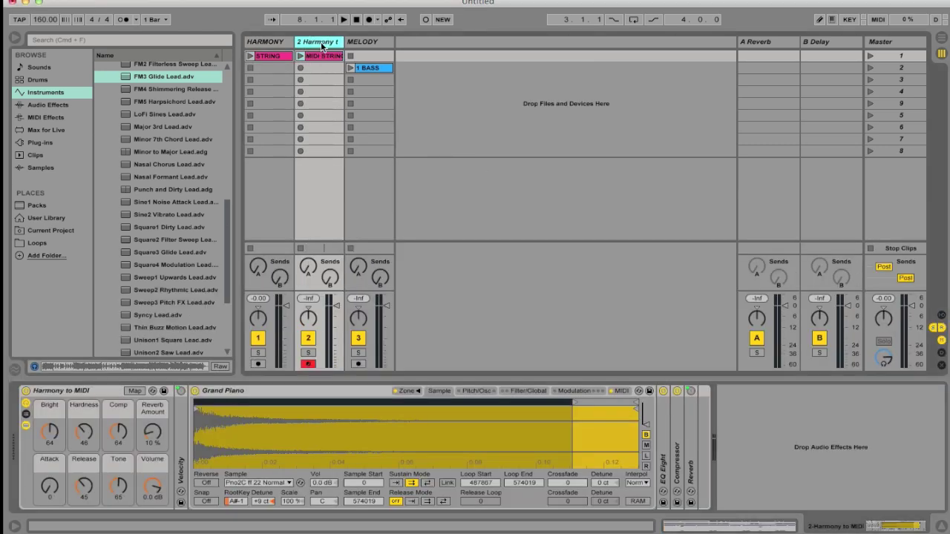
double_click(322, 58)
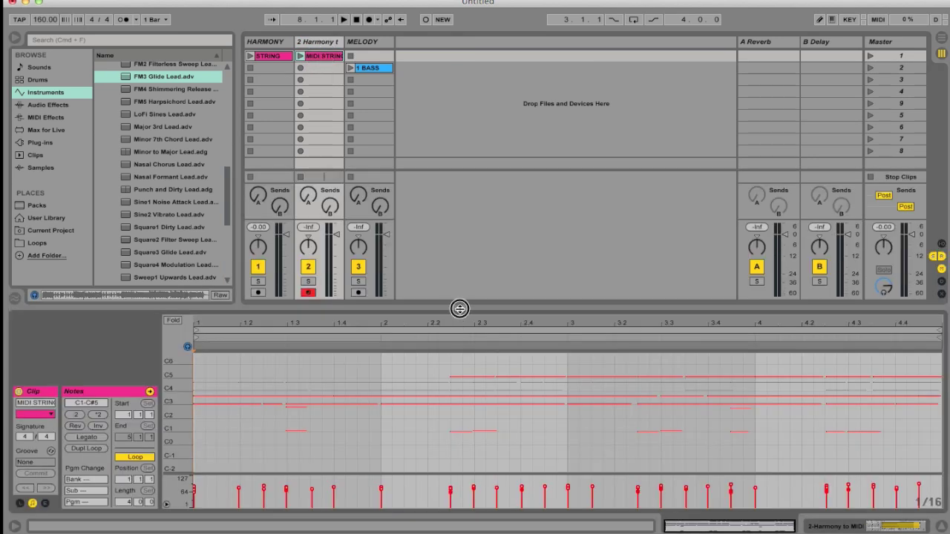
left_click_drag(458, 310, 458, 195)
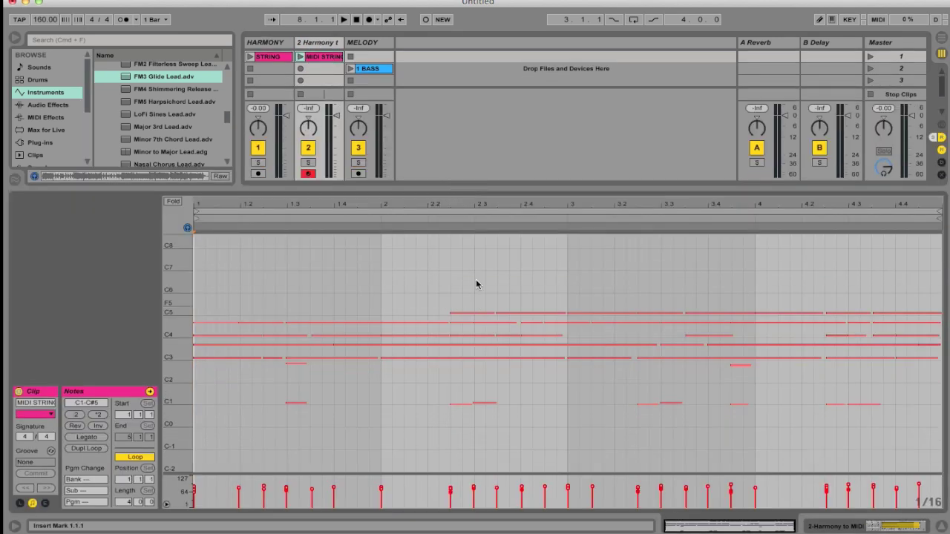
left_click(174, 202)
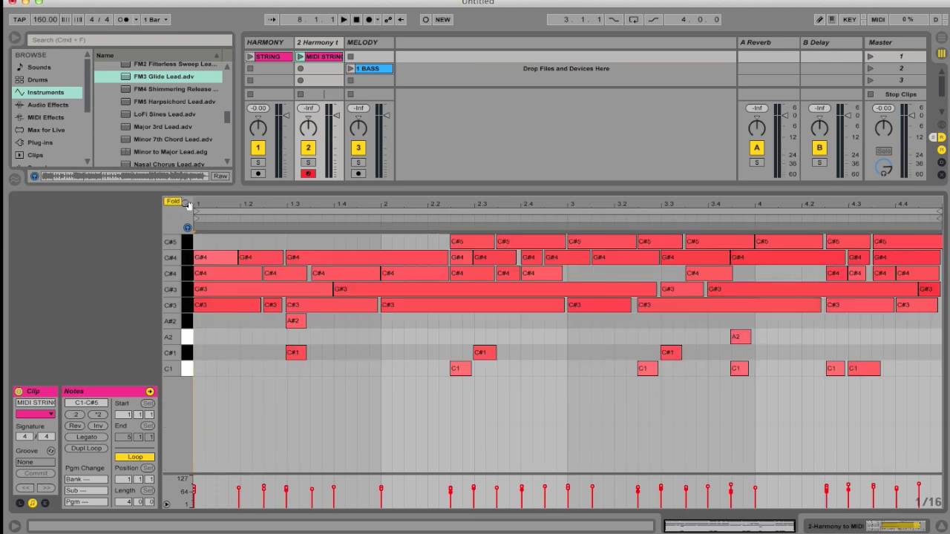
left_click_drag(331, 204, 329, 265)
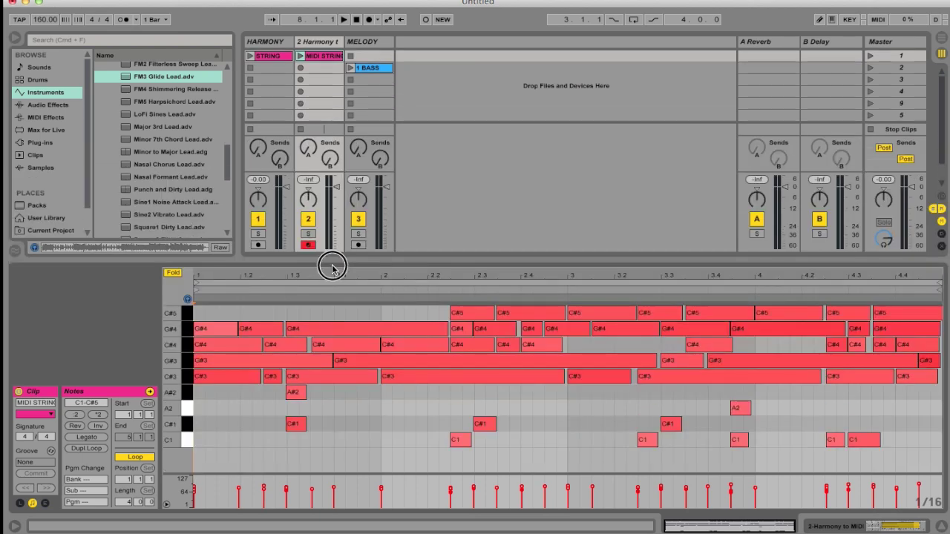
left_click(300, 56)
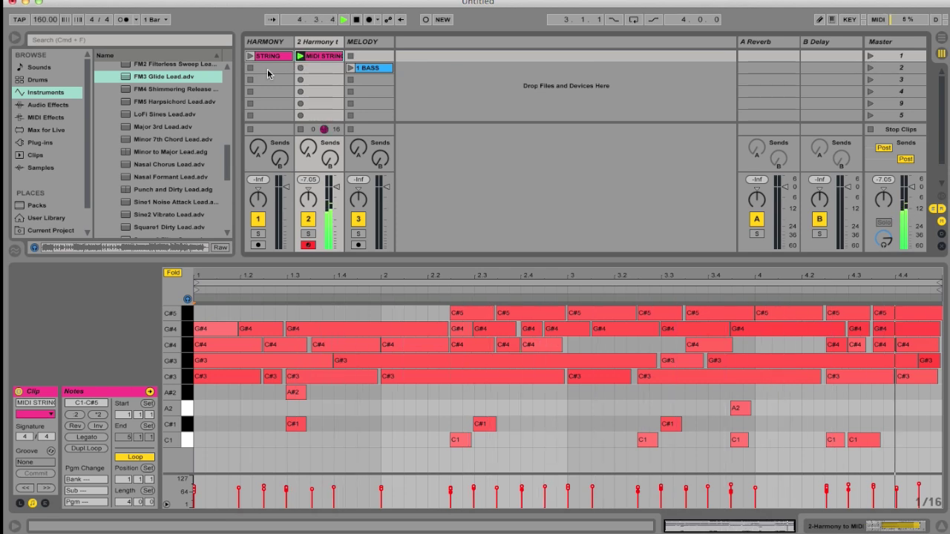
key("space")
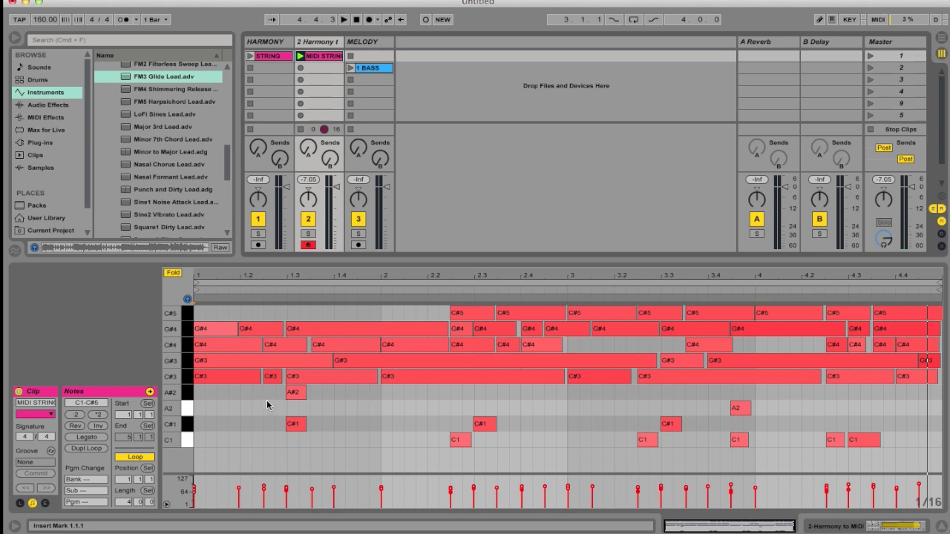
Delete the MIDI STRING clip's low notes (C1–A#2) and play the edited clip
mouse_move(265, 394)
left_mouse_down()
mouse_move(392, 414)
mouse_move(423, 399)
mouse_move(859, 398)
mouse_move(893, 456)
left_mouse_up()
key("Delete")
left_click(301, 56)
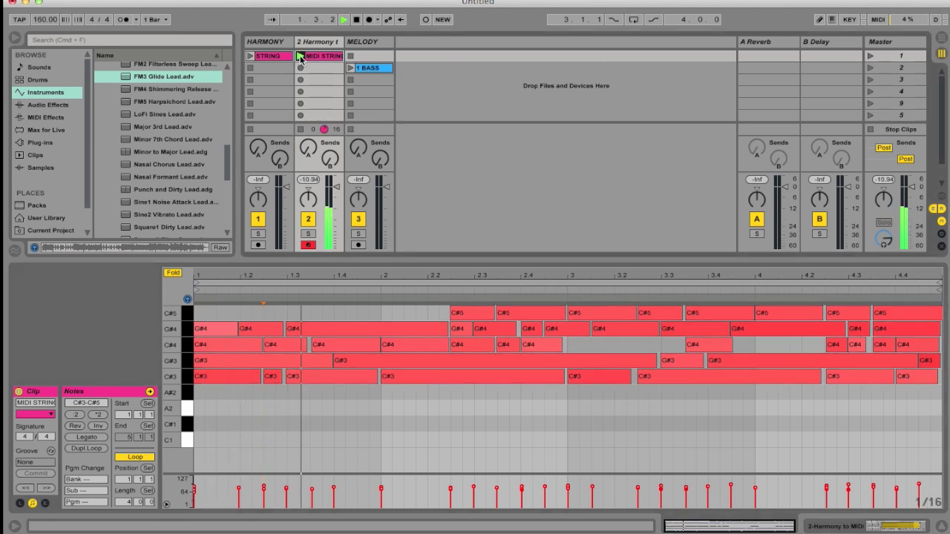
Compare with the original STRING audio, then replay the MIDI clip and browse instrument presets
left_click(251, 57)
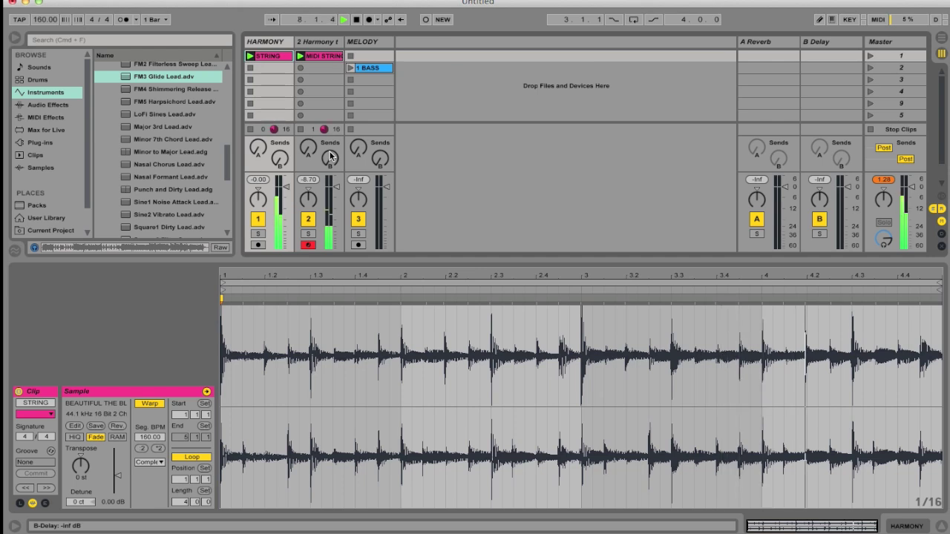
left_click(251, 69)
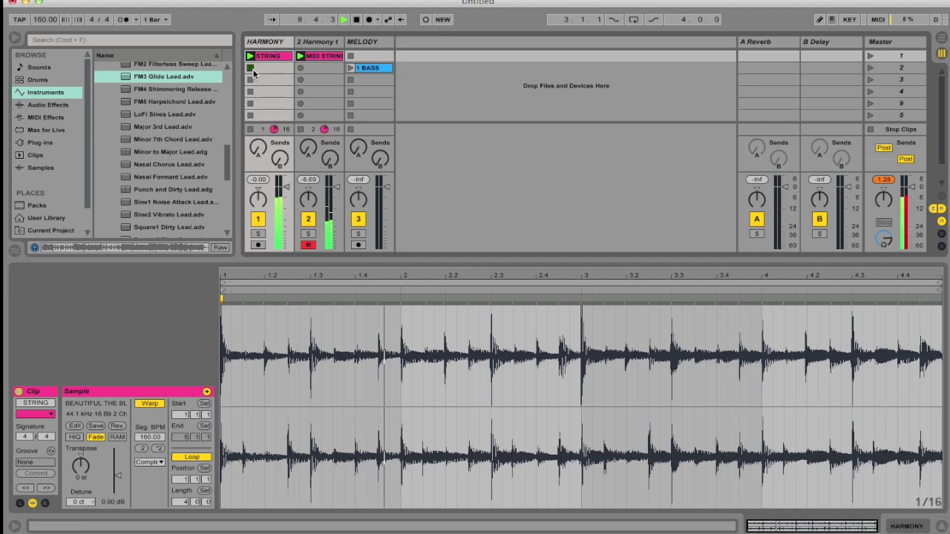
left_click(334, 57)
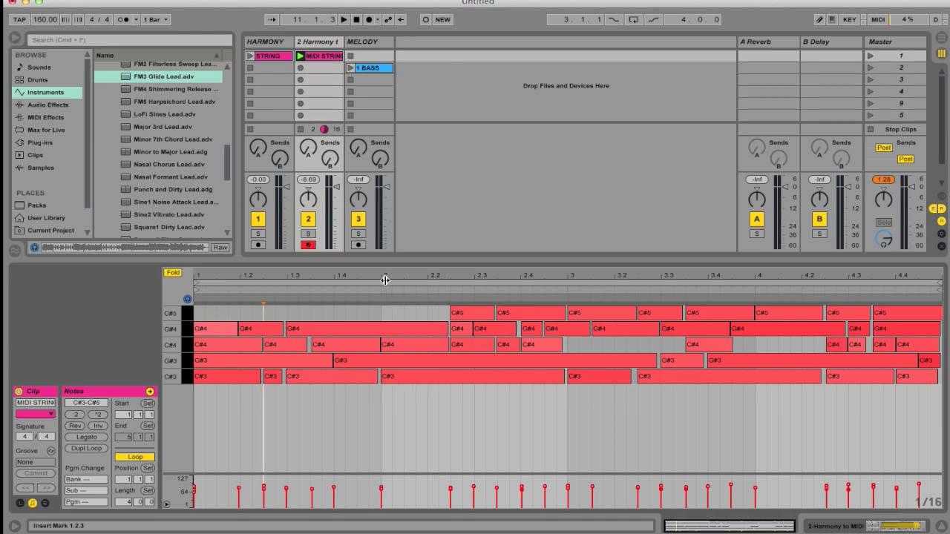
left_click(113, 83)
scroll(113, 130, "up", 3)
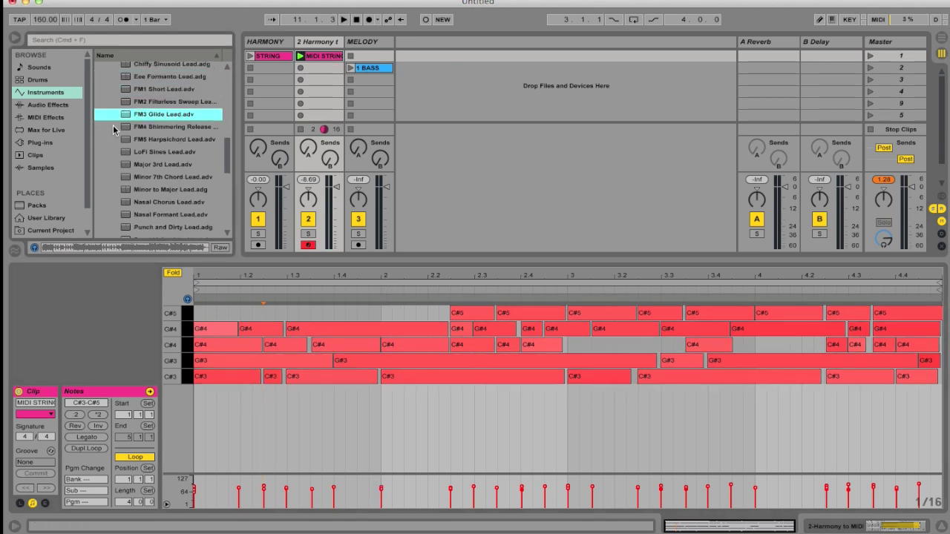
Load FM3 Glide Lead onto the 2 Harmony track, replacing Grand Piano
scroll(126, 117, "up", 5)
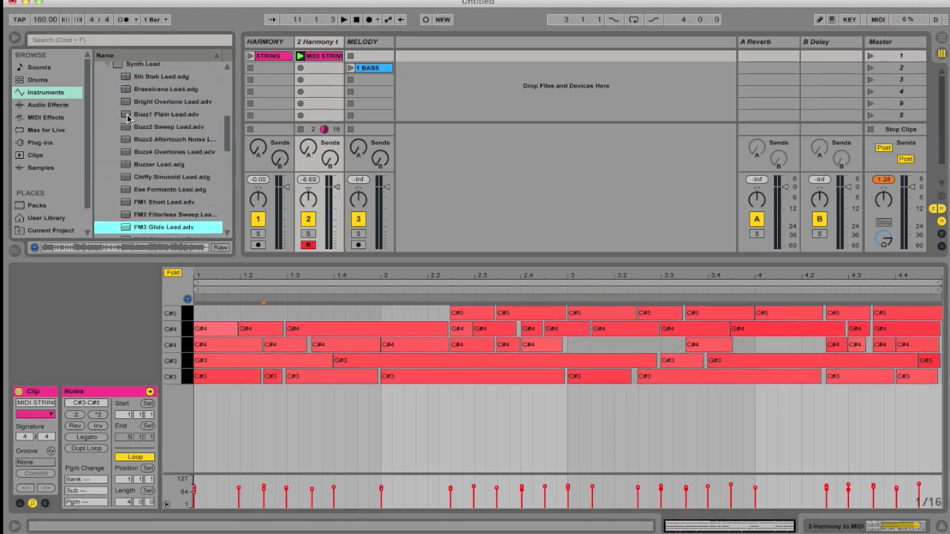
scroll(128, 118, "down", 6)
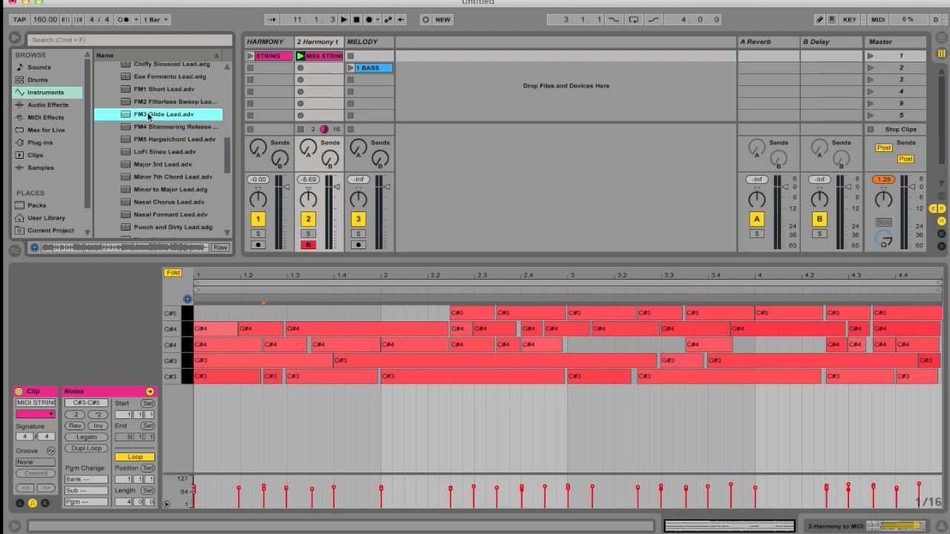
left_click_drag(148, 117, 333, 37)
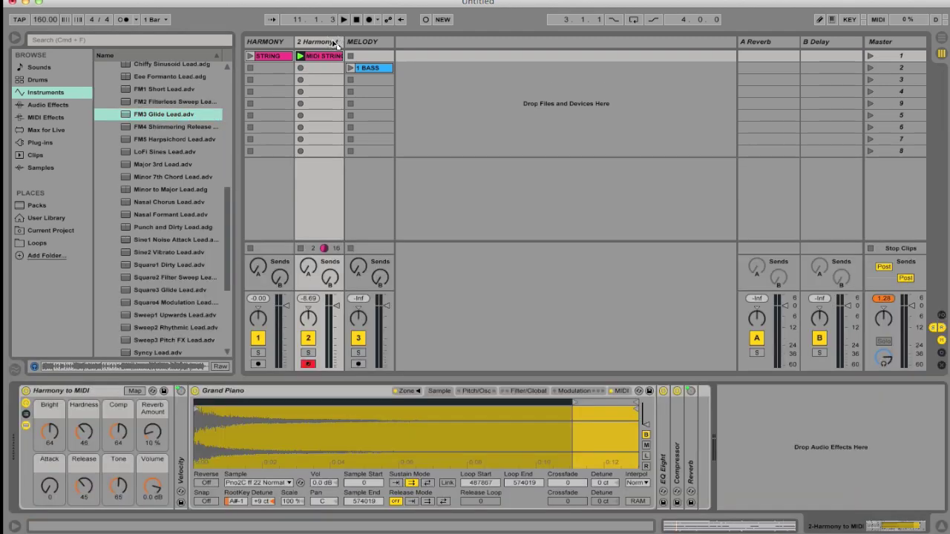
Play the MIDI STRING clip at -5.65 dB alongside the original STRING audio
left_click(299, 56)
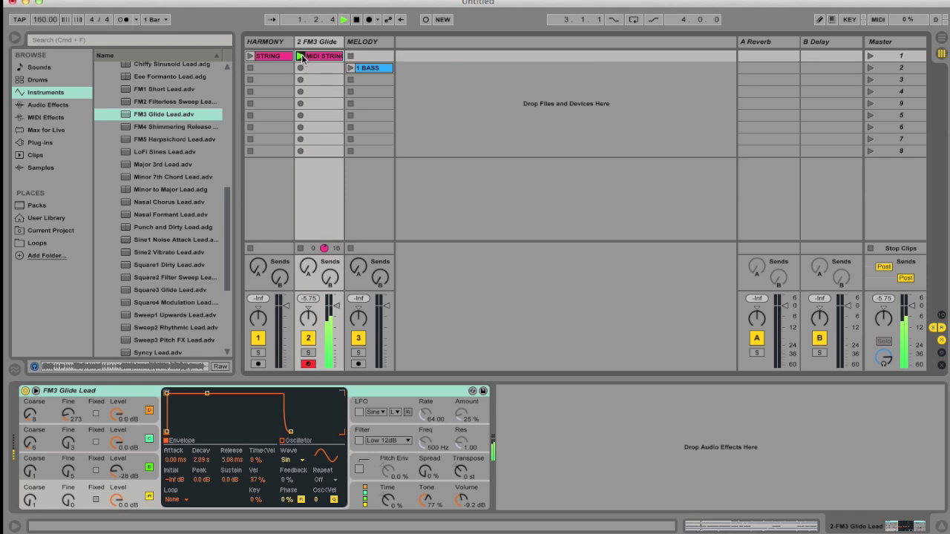
left_click_drag(336, 305, 336, 317)
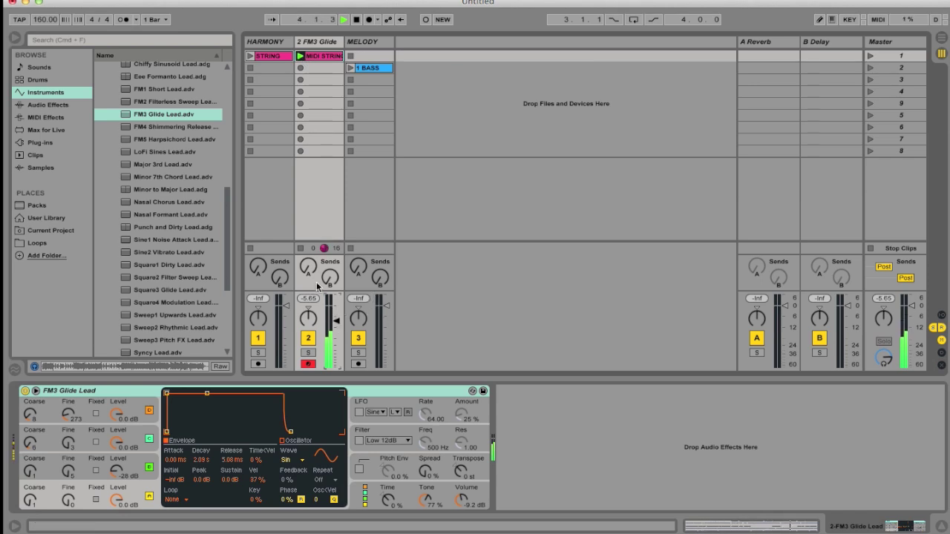
left_click(251, 56)
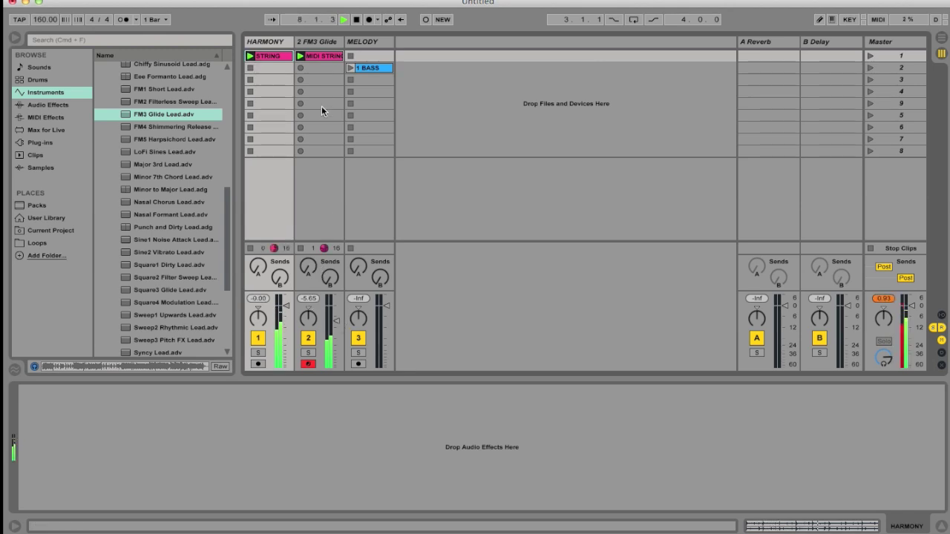
double_click(322, 58)
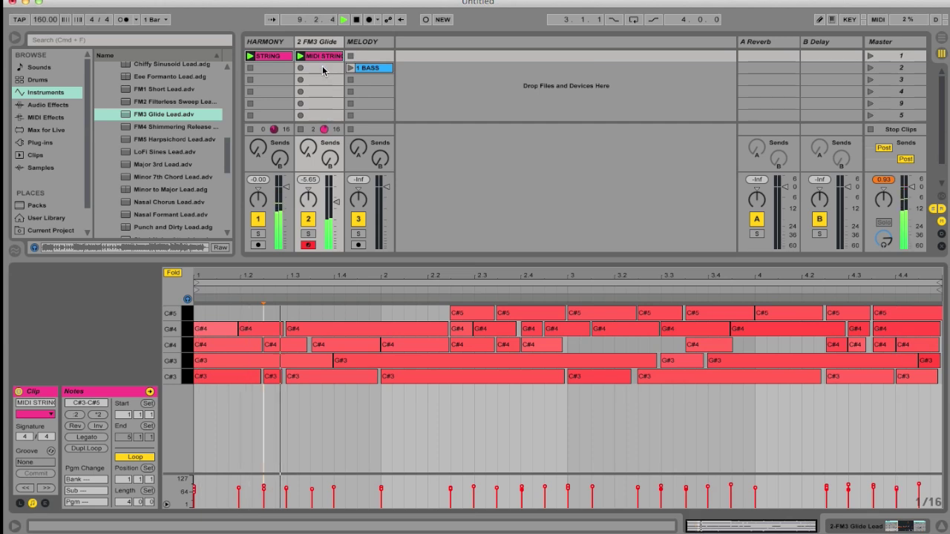
Enlarge the session view to eight scenes, stop all clips, and show the 1 BASS waveform
left_click(324, 80)
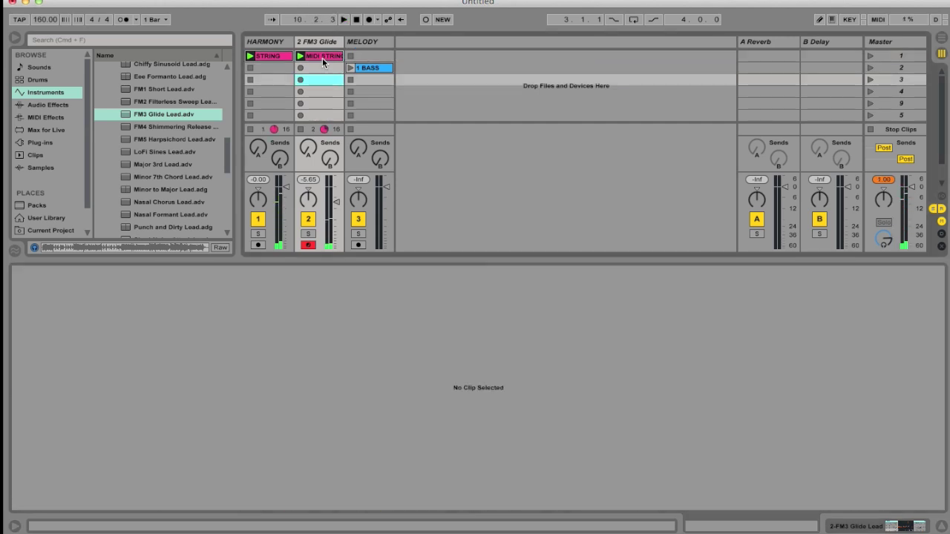
left_click(322, 58)
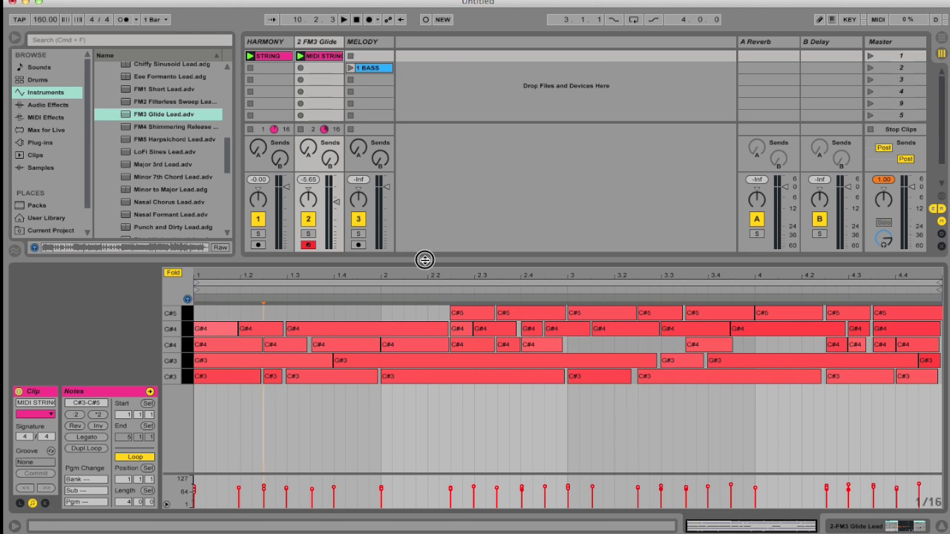
left_click_drag(424, 259, 424, 321)
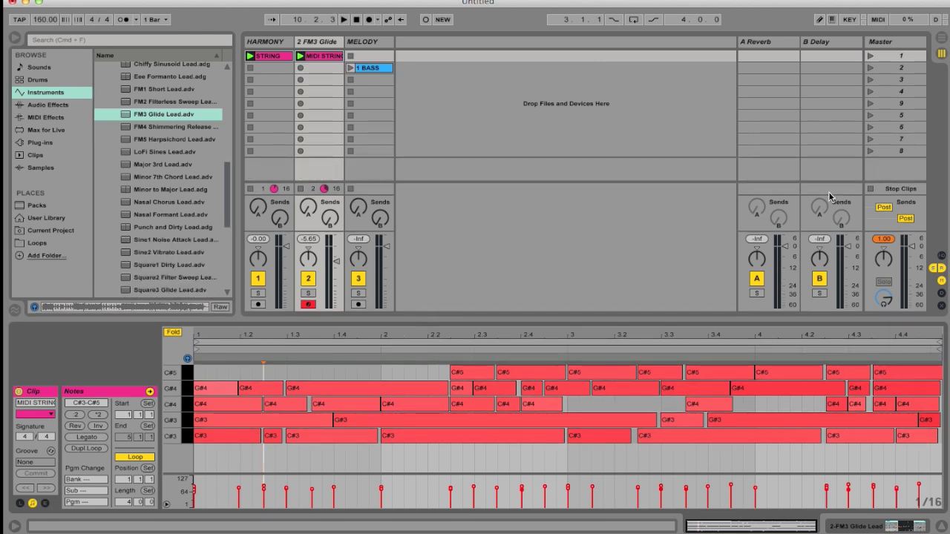
left_click(870, 189)
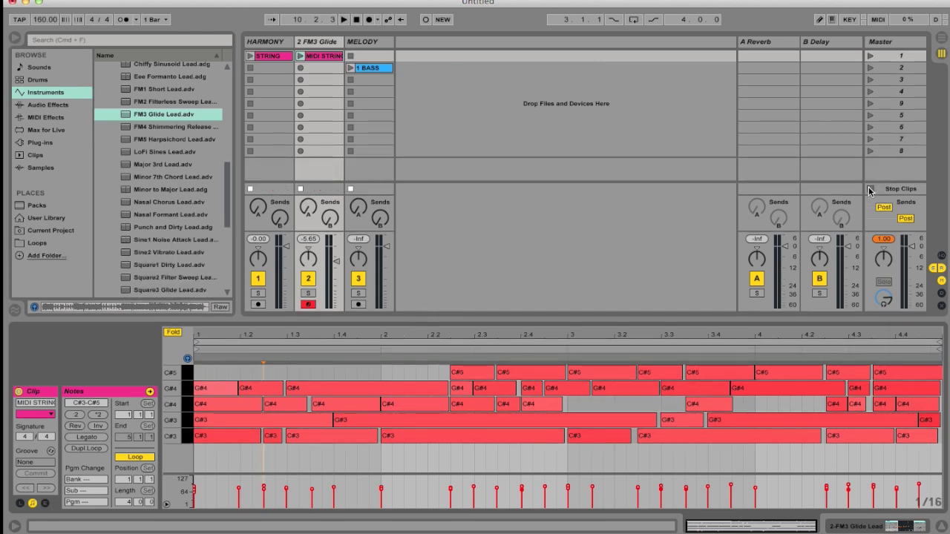
left_click(330, 80)
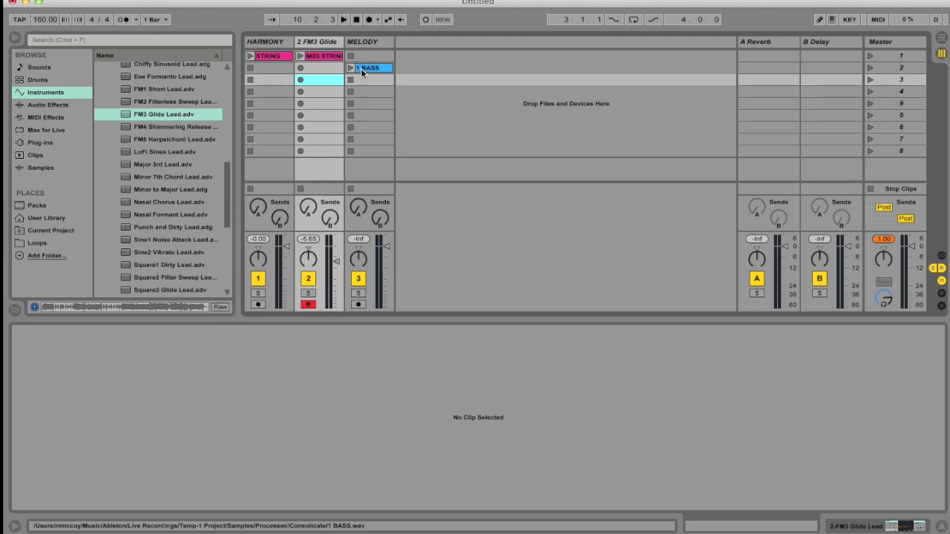
left_click(361, 68)
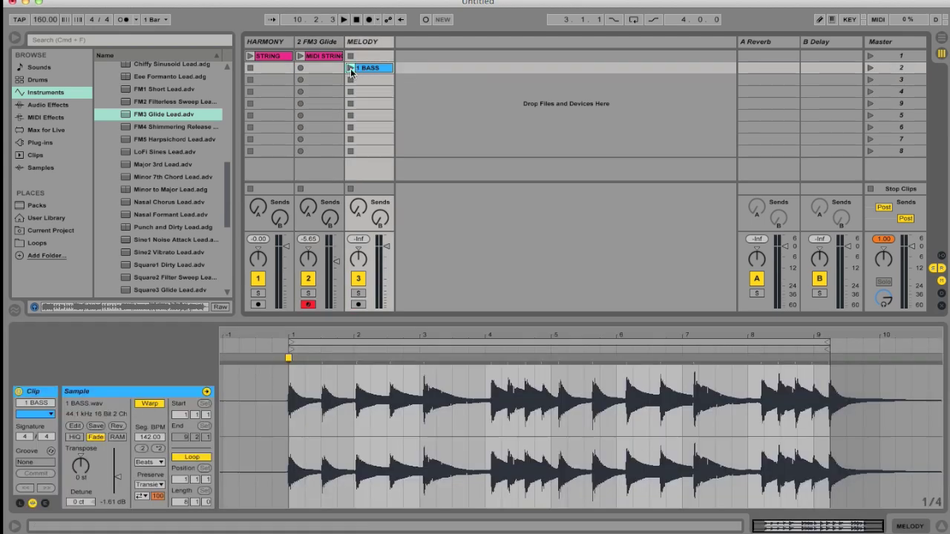
Play the 1 BASS melody clip for about ten seconds, then stop it
left_click(351, 69)
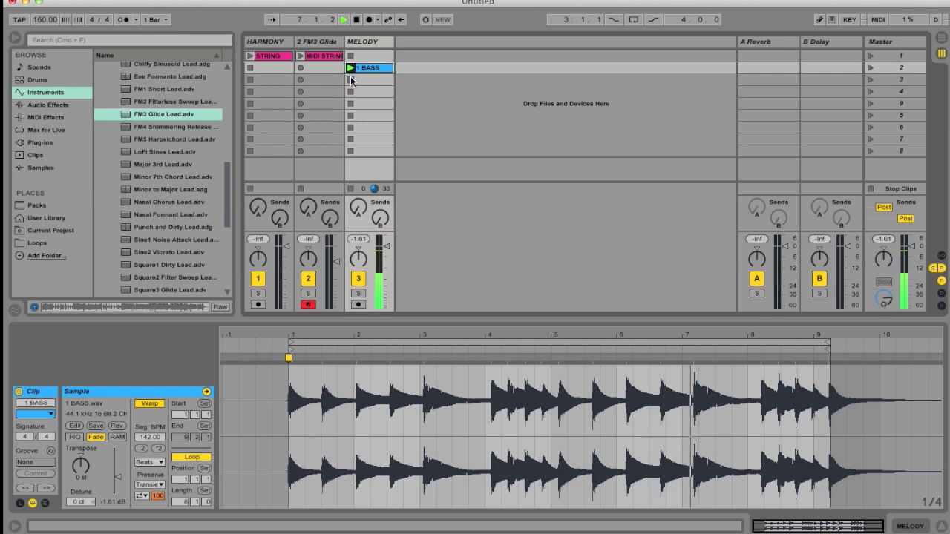
left_click(350, 79)
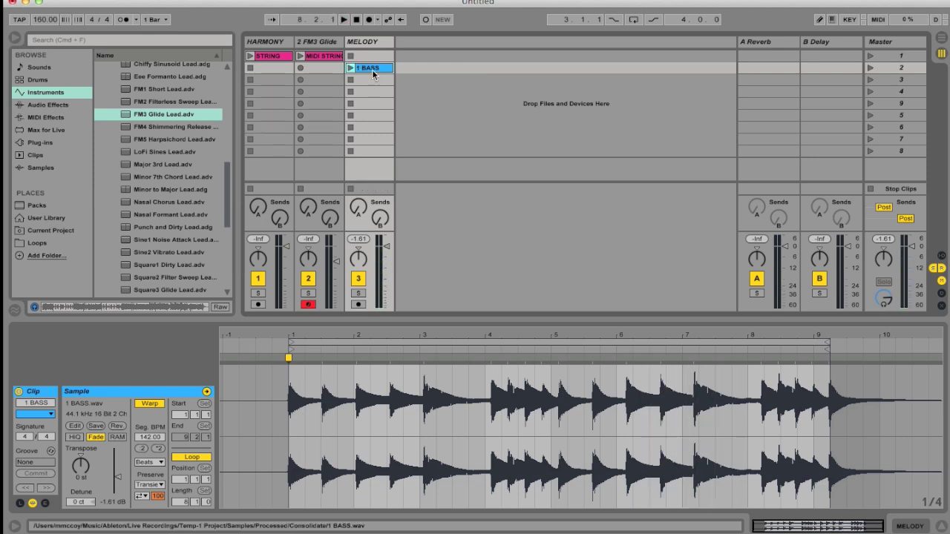
Convert the 1 BASS melody to a new MIDI track and play the MIDI 1 BASS clip
right_click(373, 73)
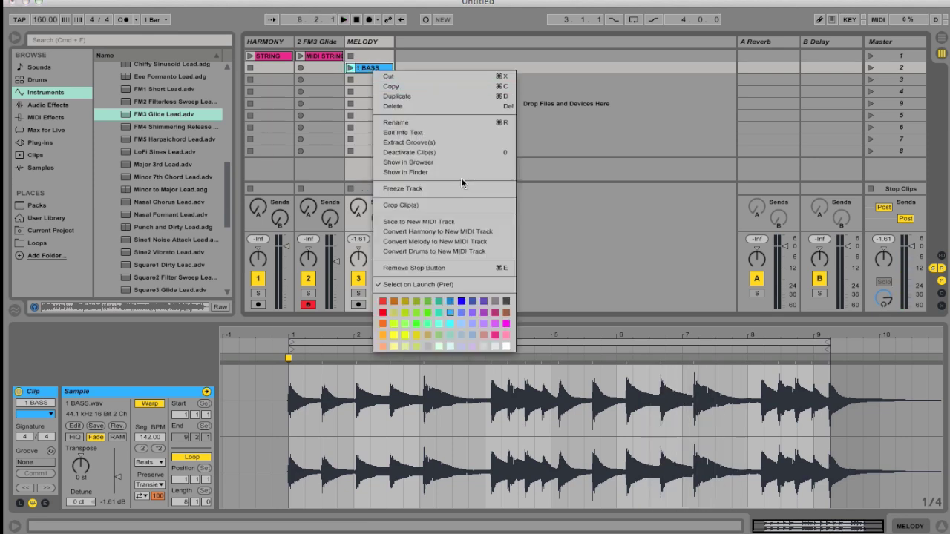
left_click(438, 242)
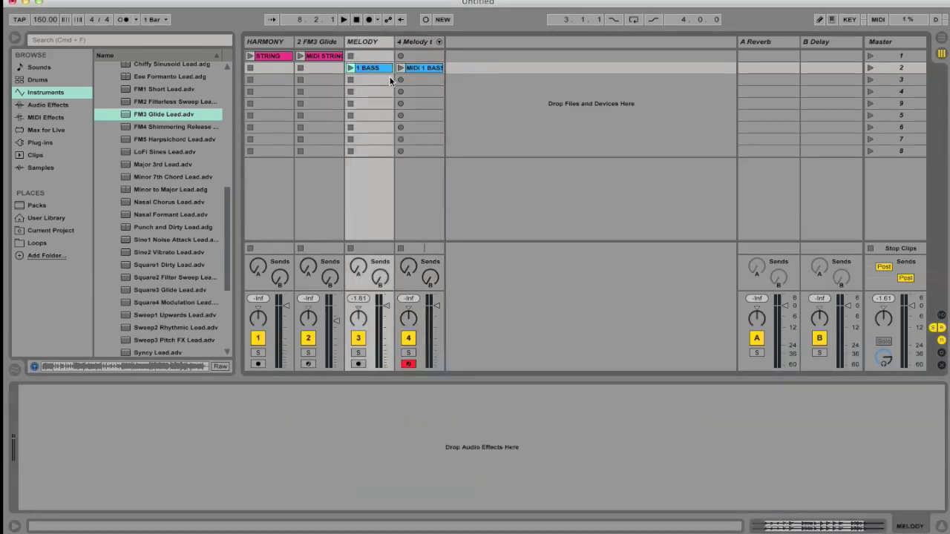
left_click(402, 69)
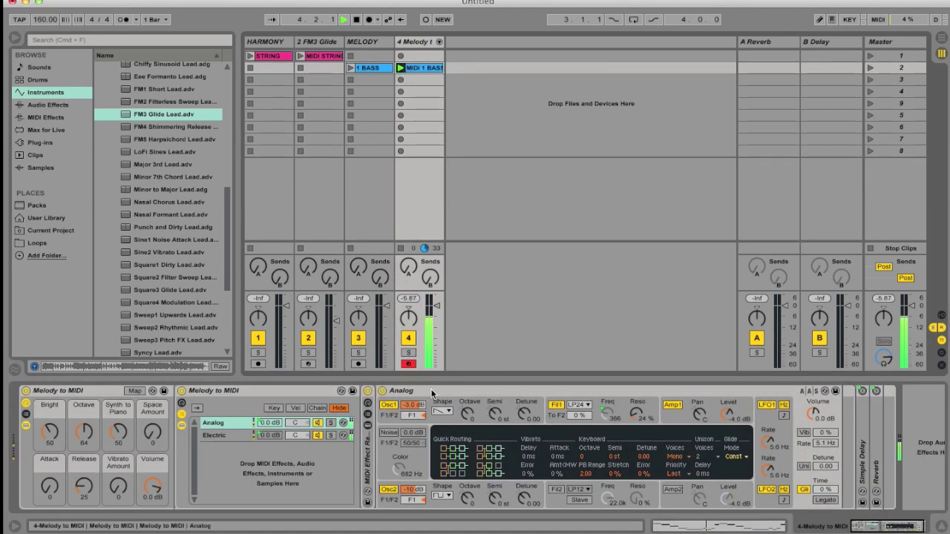
Show the MIDI 1 BASS clip in Clip View and resize the note editor
scroll(520, 446, "right", 2)
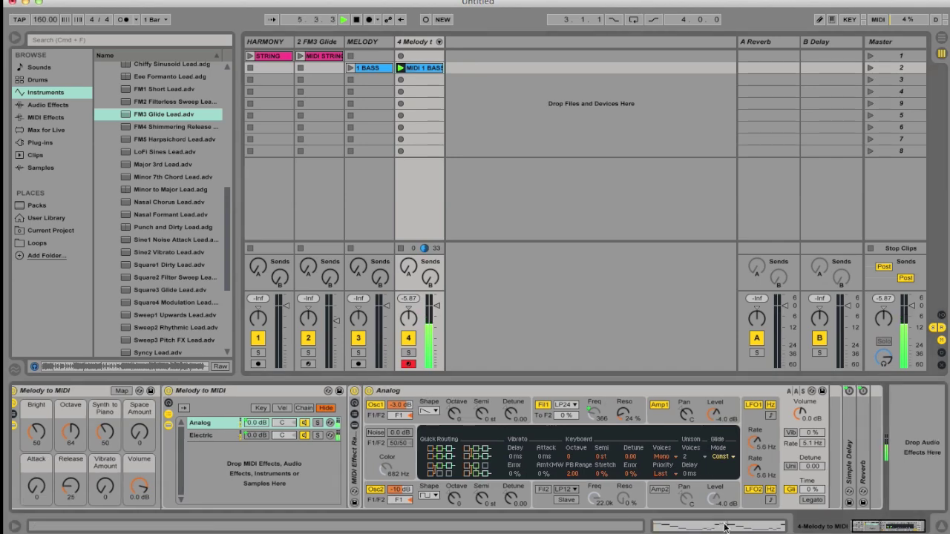
key("shift+Tab")
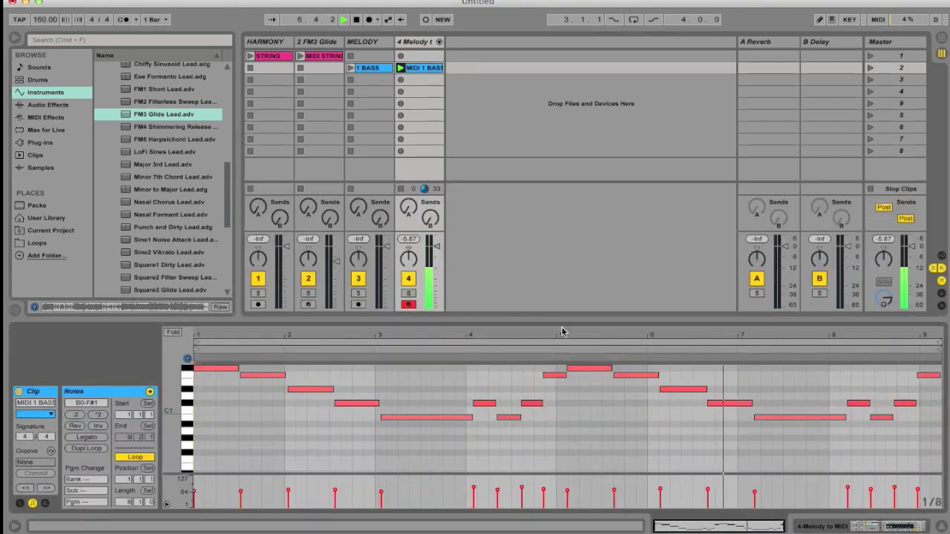
left_click_drag(562, 318, 562, 257)
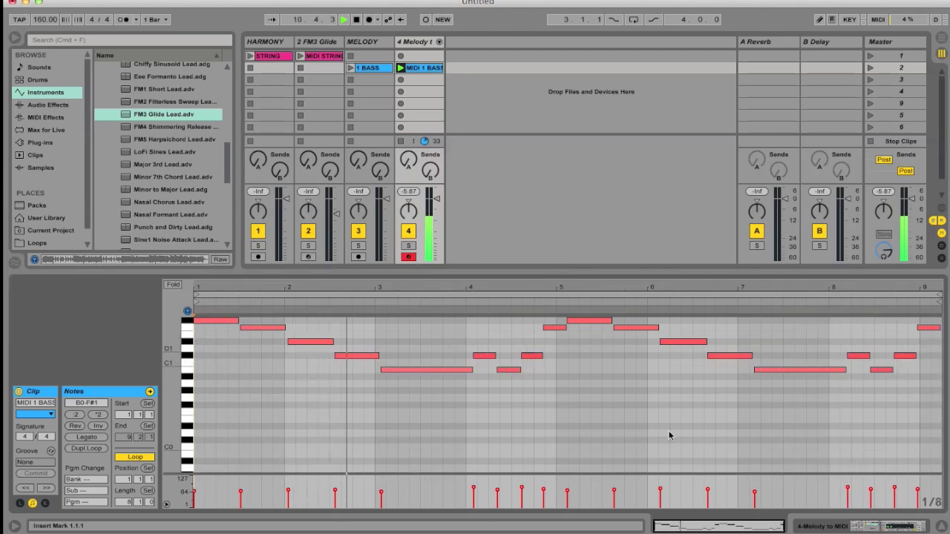
left_click_drag(434, 277, 435, 314)
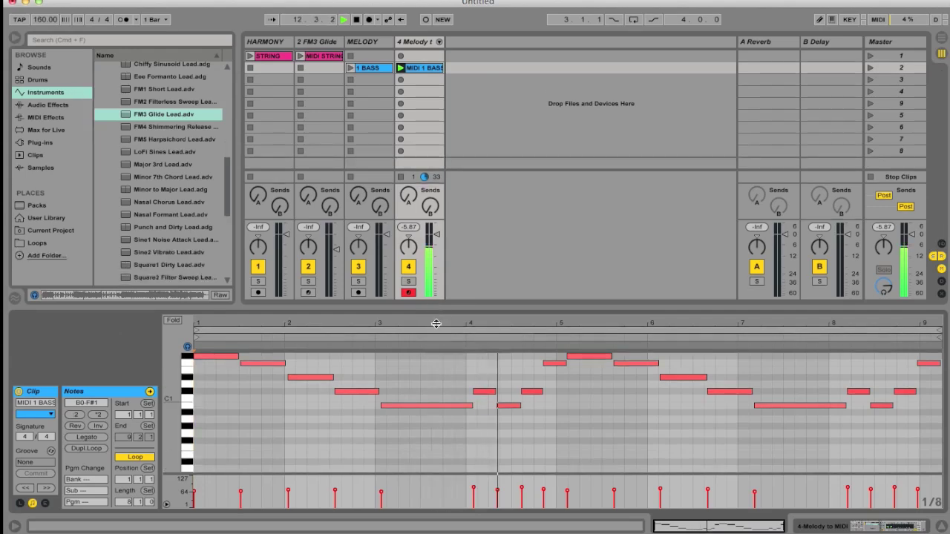
left_click(170, 116)
Drop FM3 Glide Lead onto track 4, replacing its Melody to MIDI rack
left_click(407, 41)
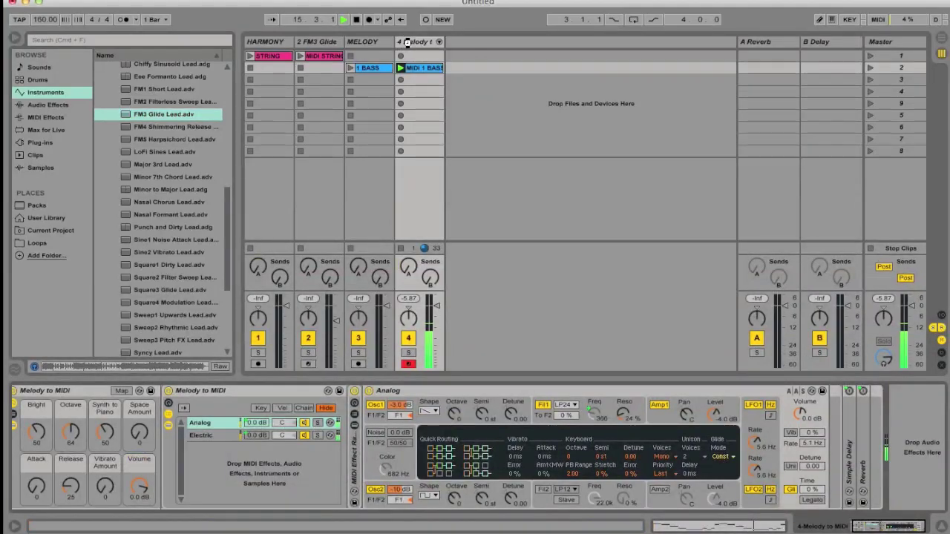
left_click_drag(407, 41, 407, 43)
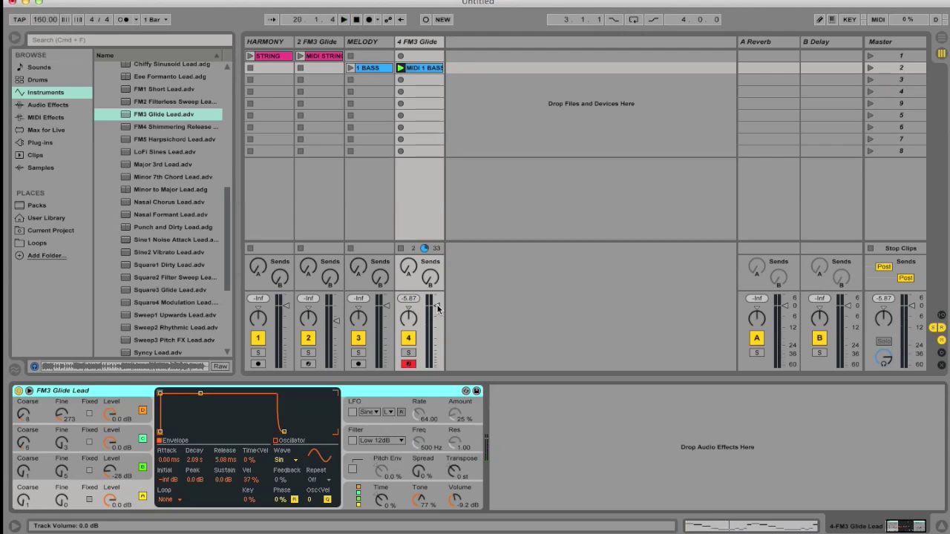
left_click(438, 78)
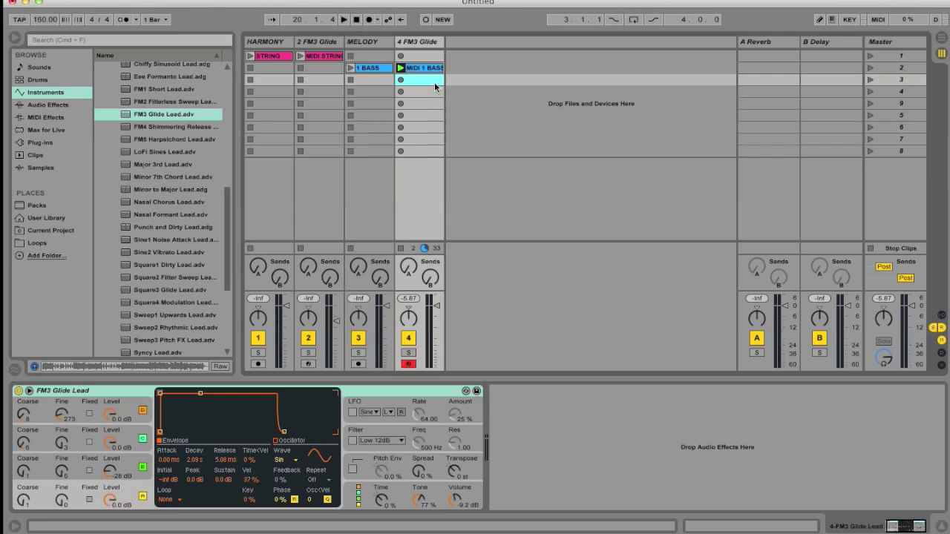
Check the MIDI 1 BASS and 1 BASS clip menus without converting, then deactivate the A Reverb return
right_click(434, 81)
left_click(433, 69)
left_click(429, 68)
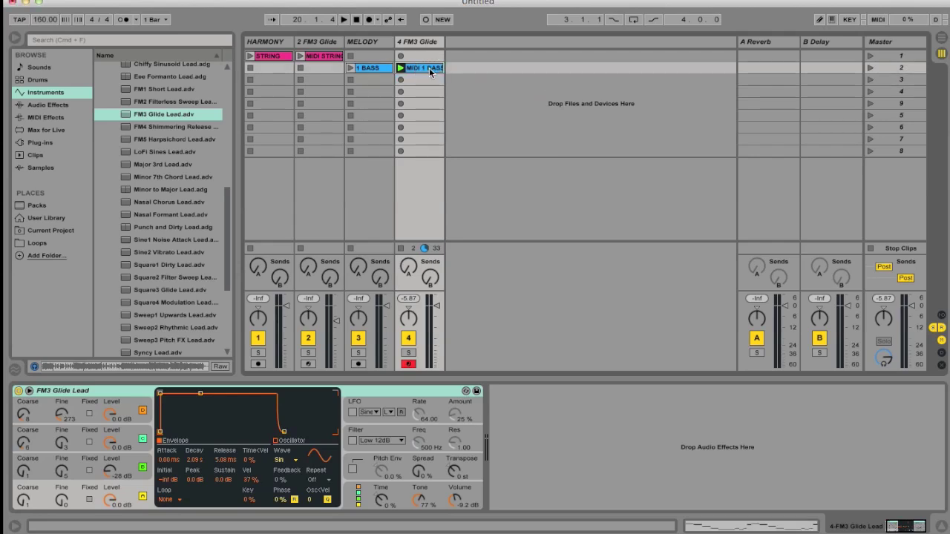
right_click(430, 68)
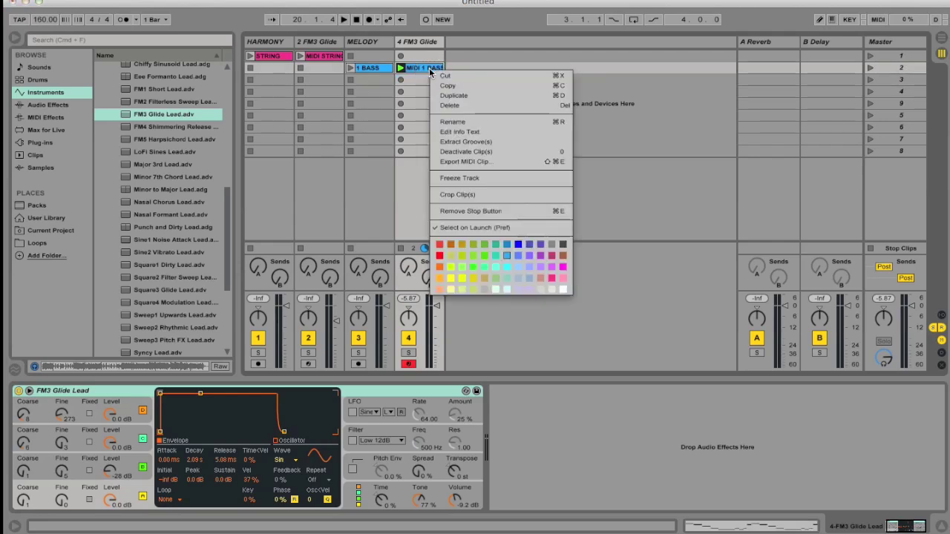
left_click(375, 71)
right_click(371, 66)
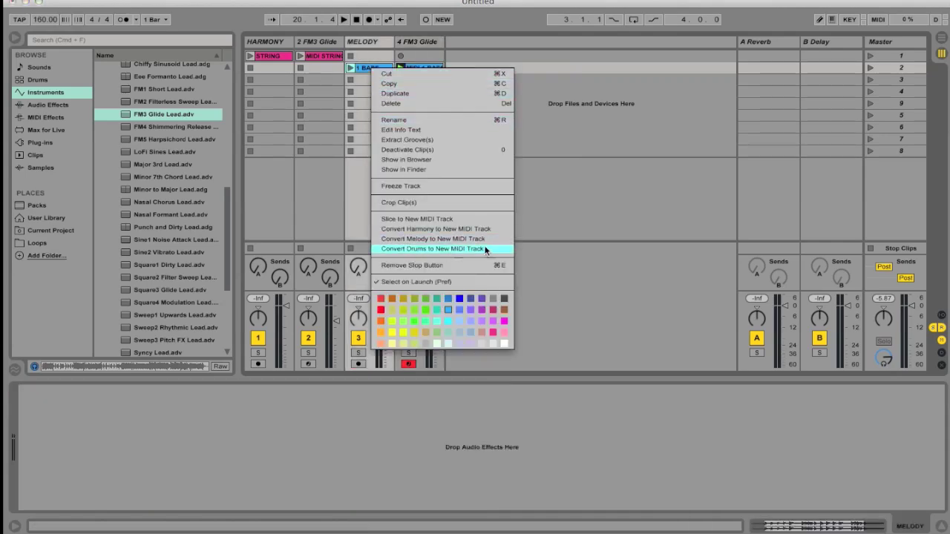
left_click(360, 94)
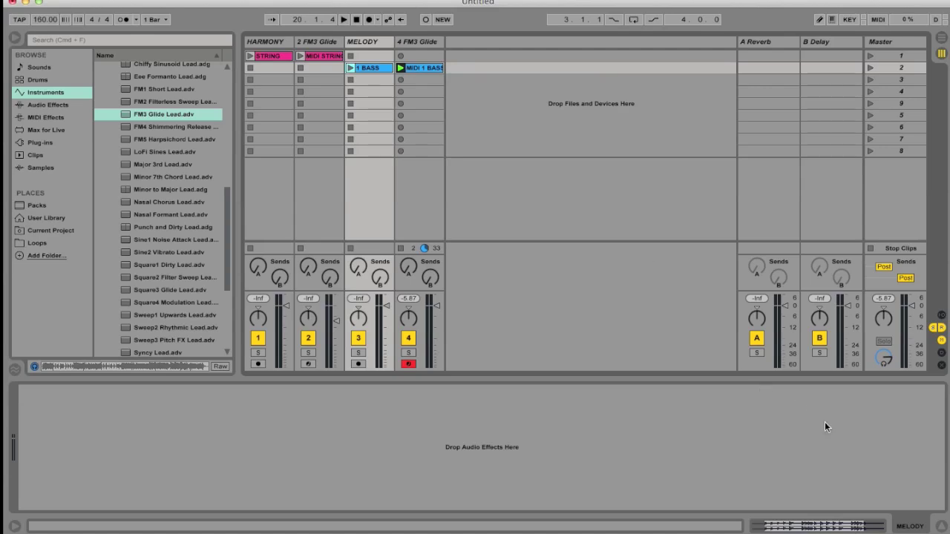
left_click(761, 342)
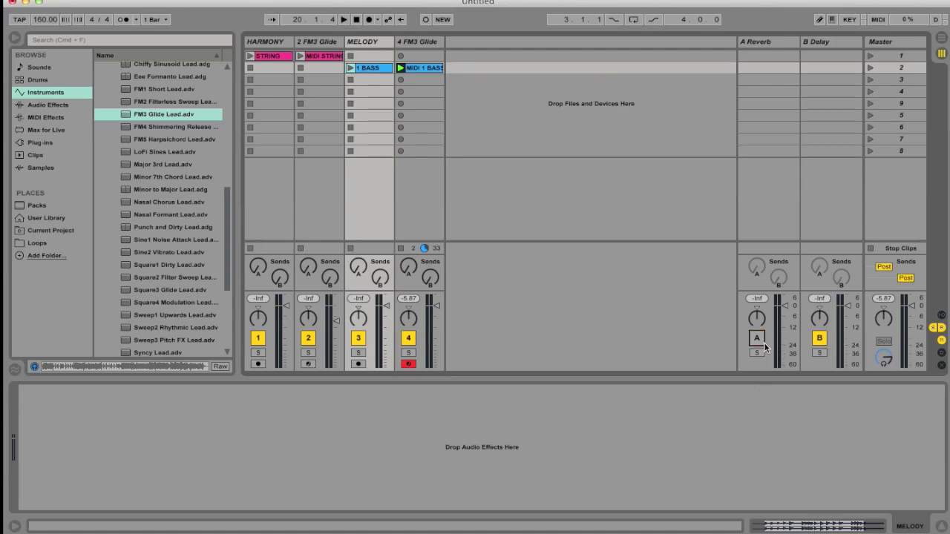